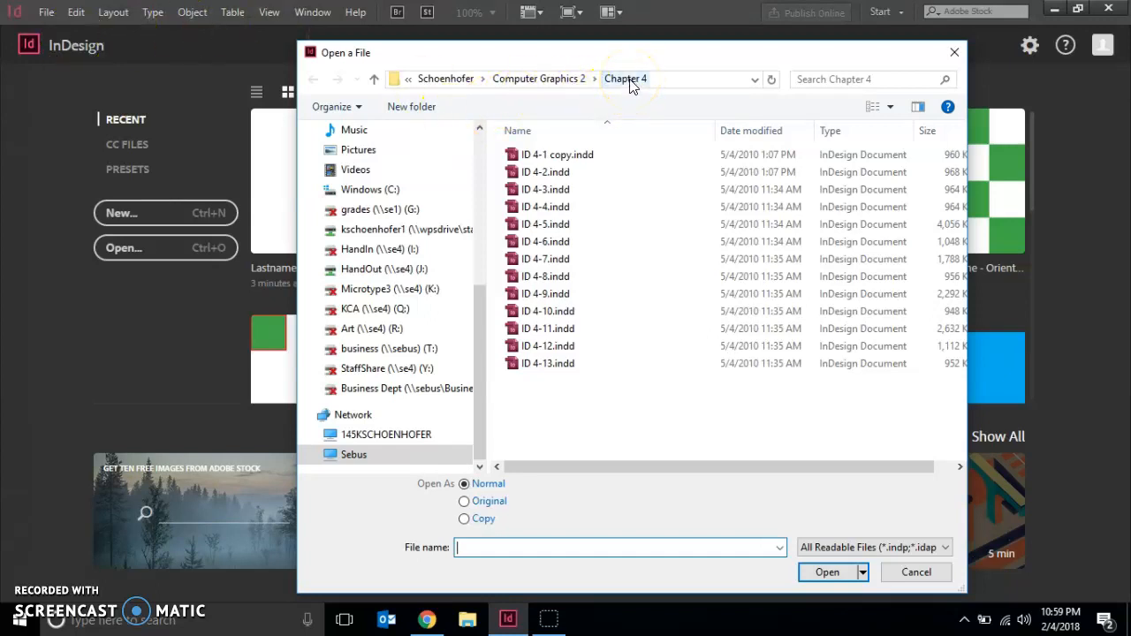
Open ID 4-3.indd from the Chapter 4 folder and move the floating Align panel off the page
left_click(544, 189)
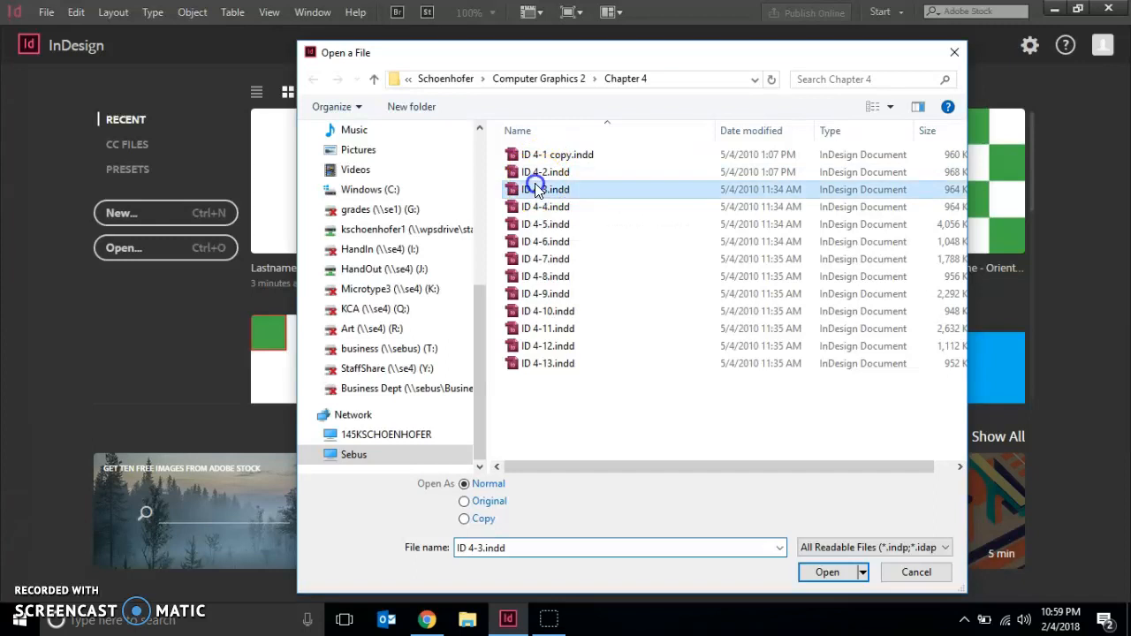
left_click(813, 572)
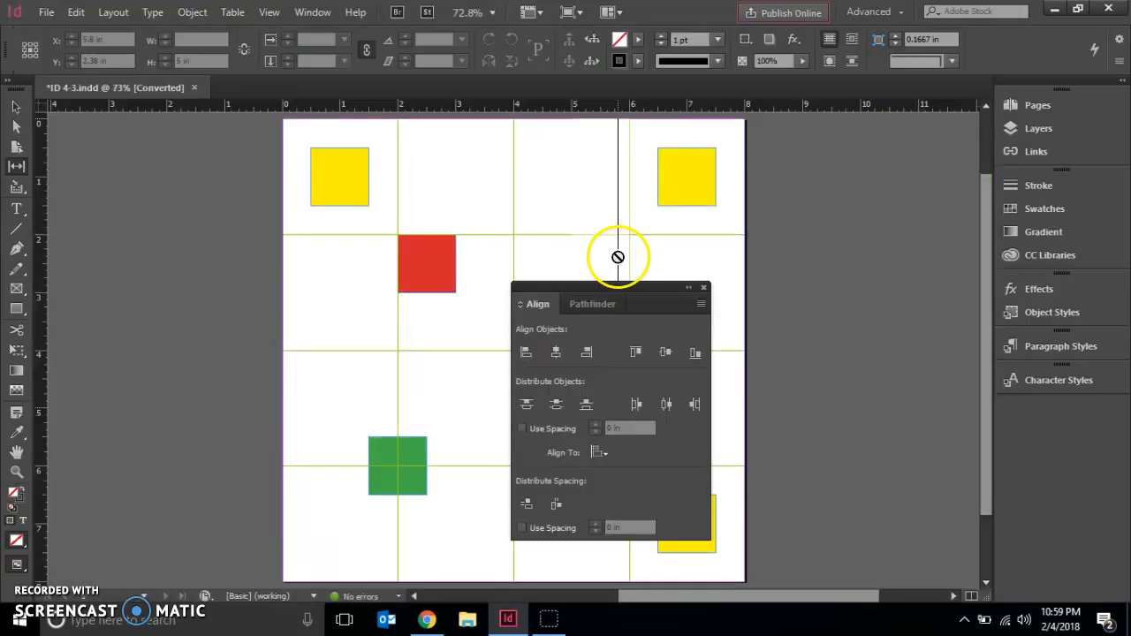
left_click_drag(574, 285, 834, 146)
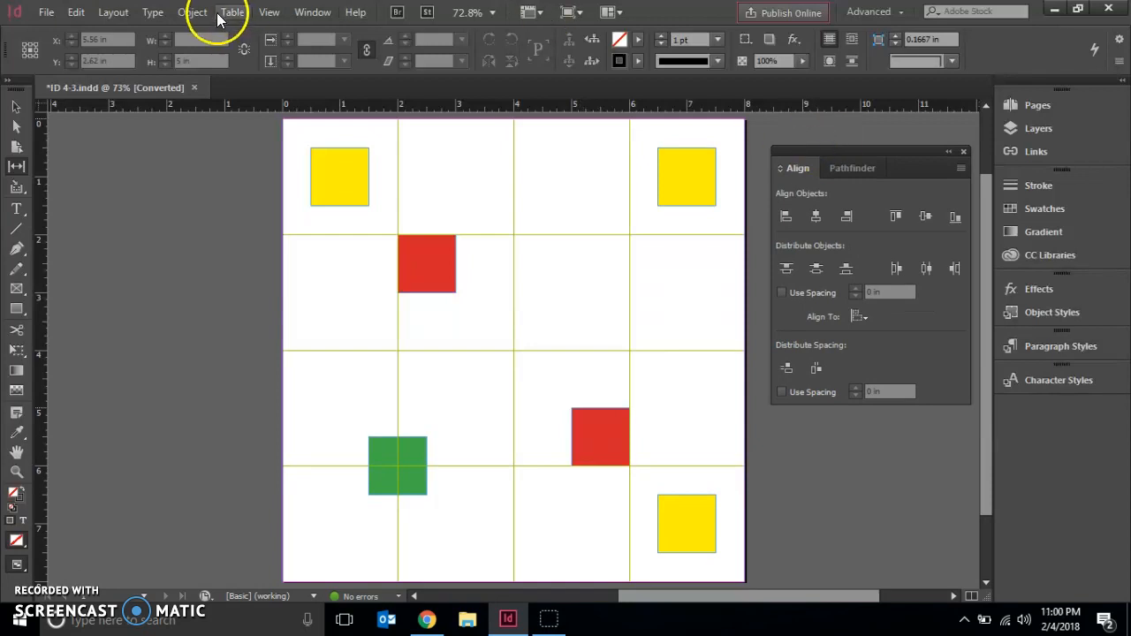
Check the guide visibility and snapping options and whether the Align panel is enabled
left_click(267, 14)
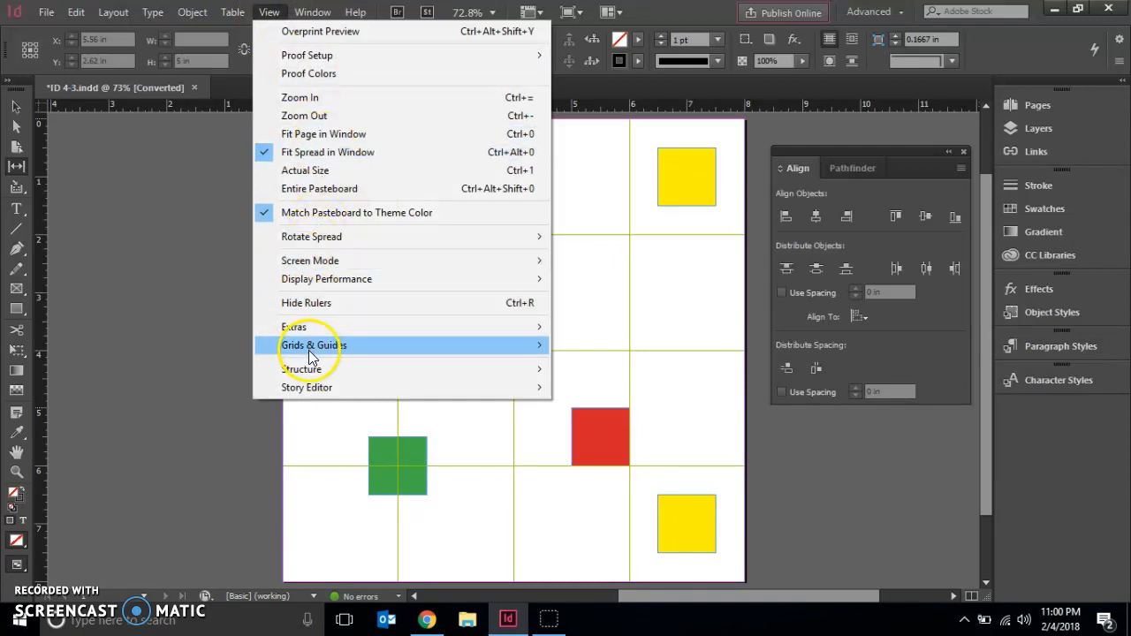
mouse_move(295, 352)
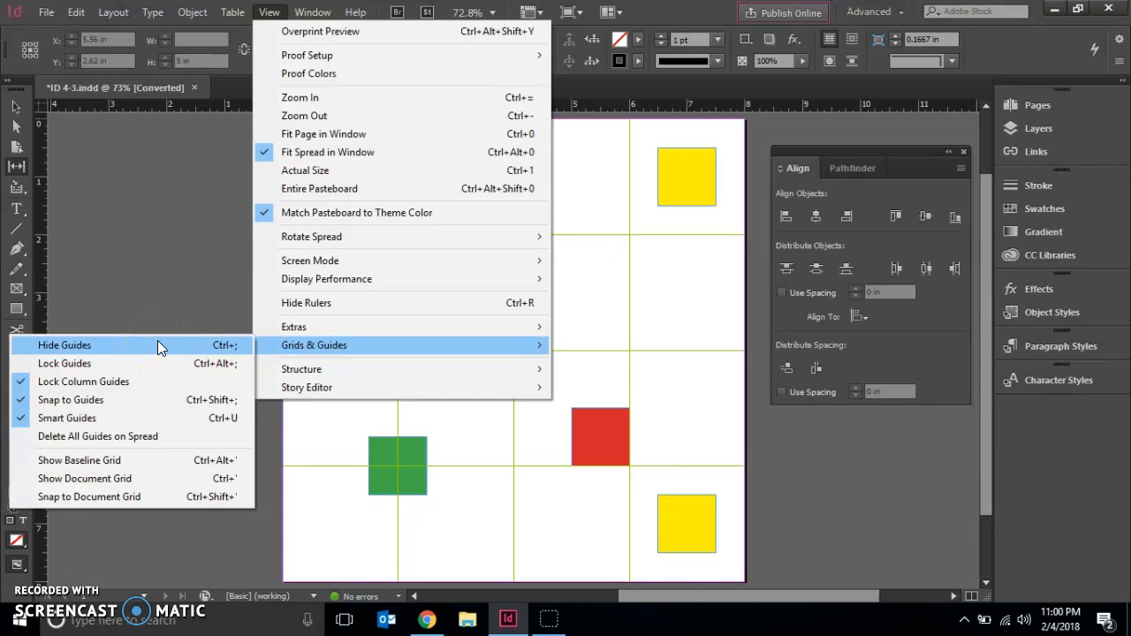
left_click(152, 275)
left_click(401, 151)
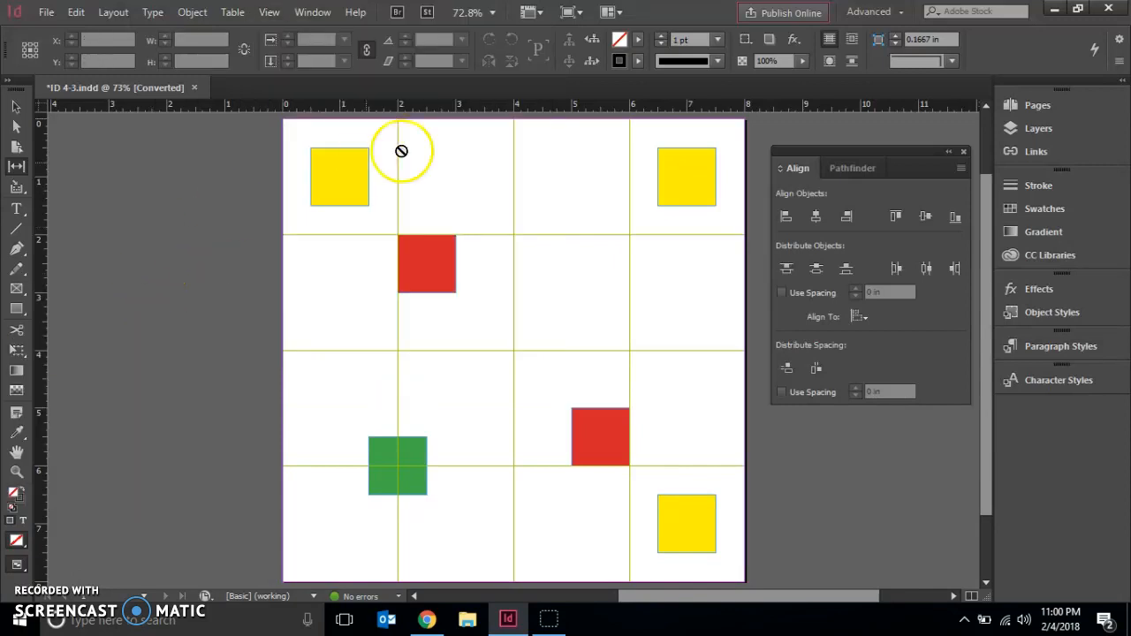
left_click(313, 12)
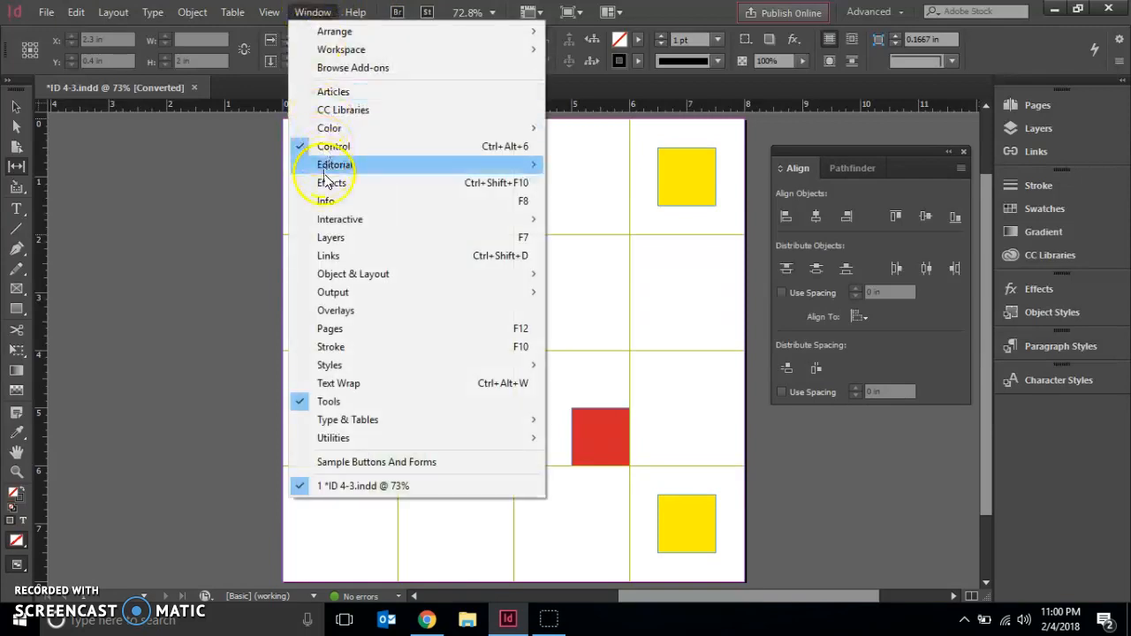
mouse_move(325, 168)
mouse_move(357, 281)
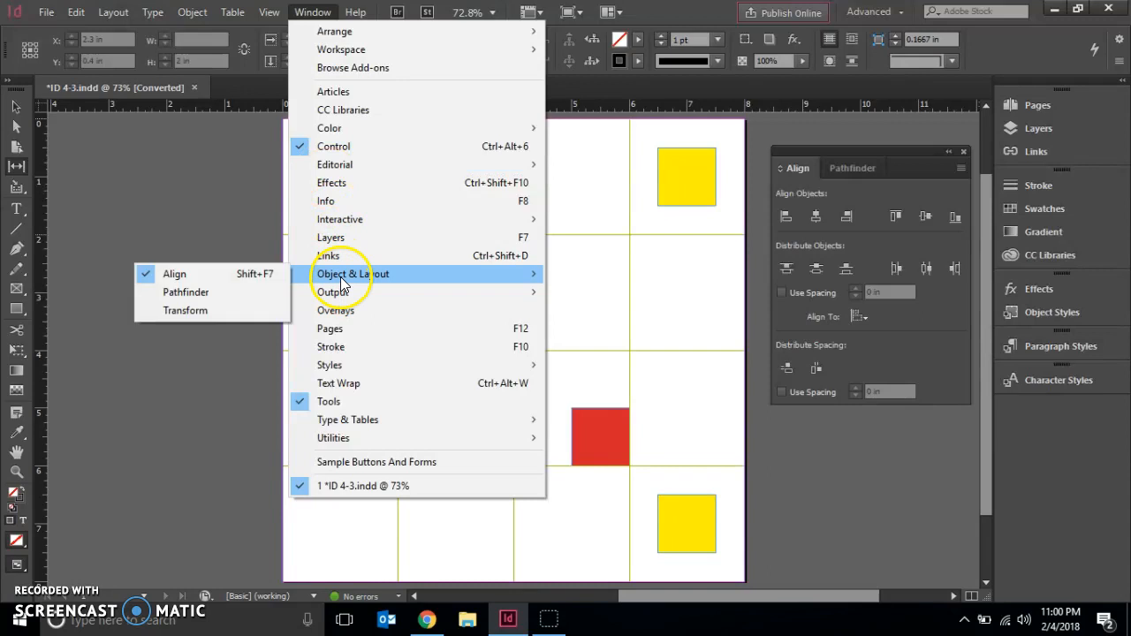
left_click(203, 214)
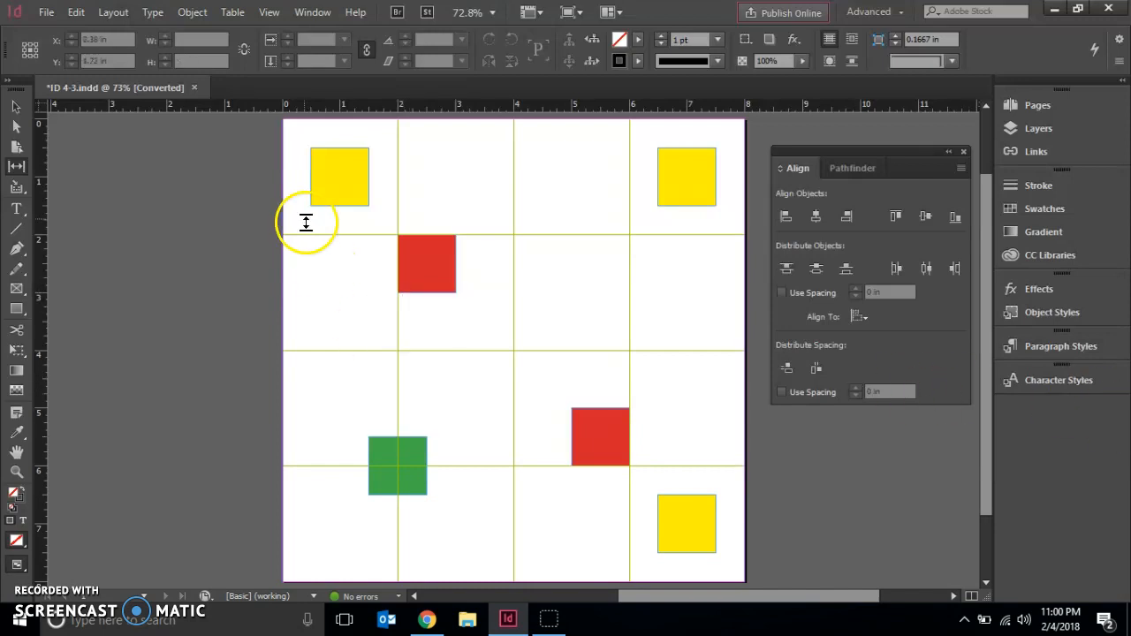
Align the top edges of the two upper yellow squares and the two red squares
left_click(21, 111)
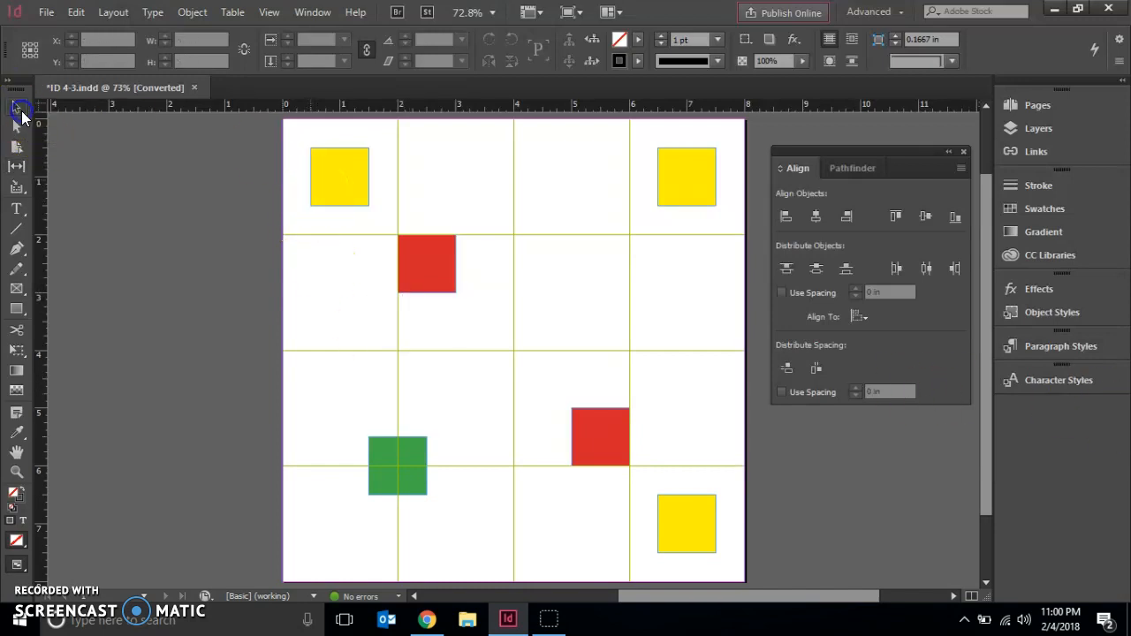
left_click(338, 186)
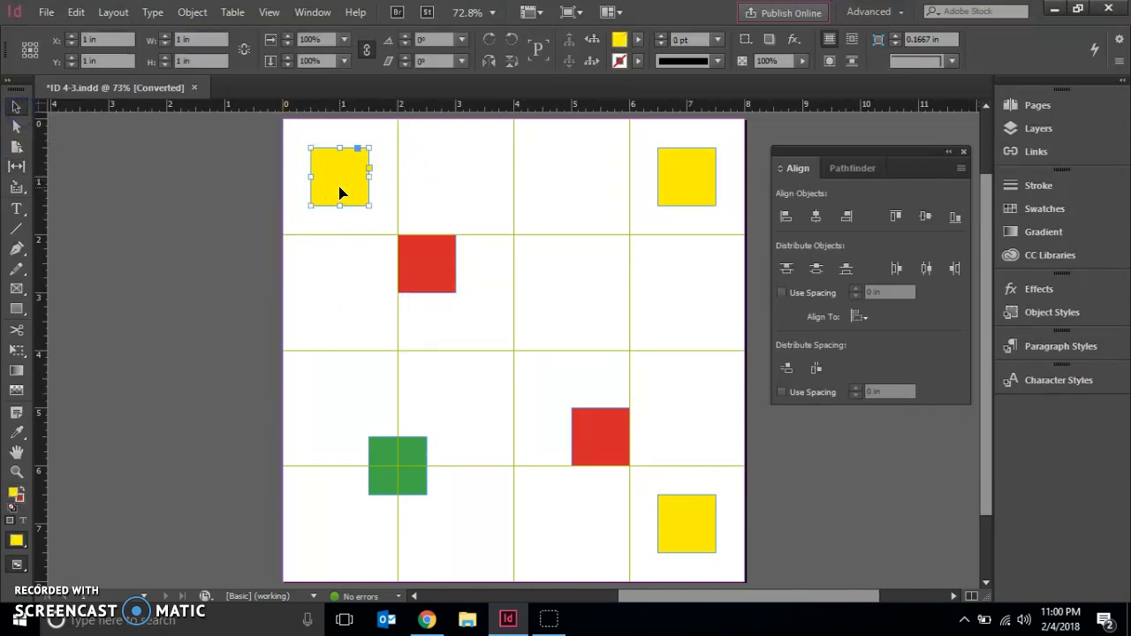
left_click(663, 175, "shift")
left_click(420, 266, "shift")
left_click(582, 417, "shift")
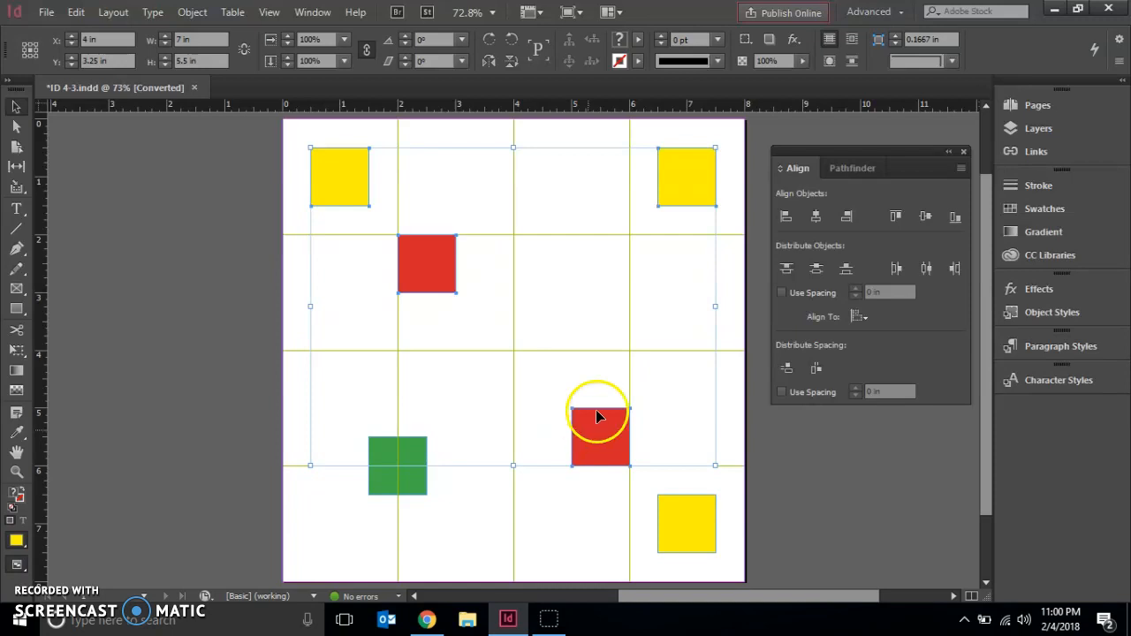
left_click(781, 215)
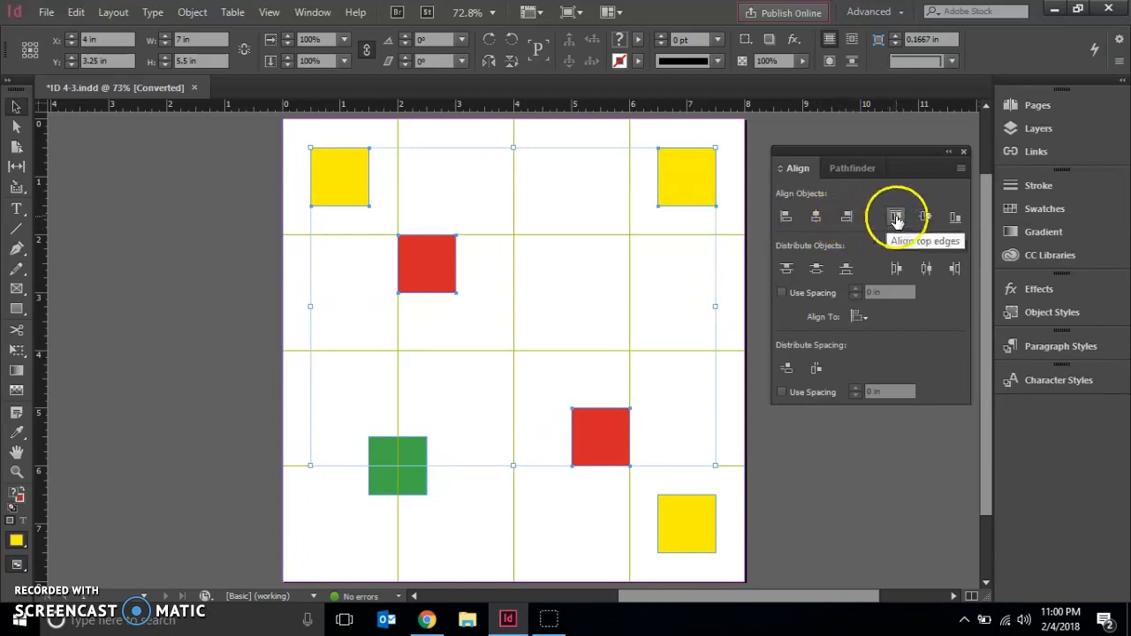
left_click(896, 218)
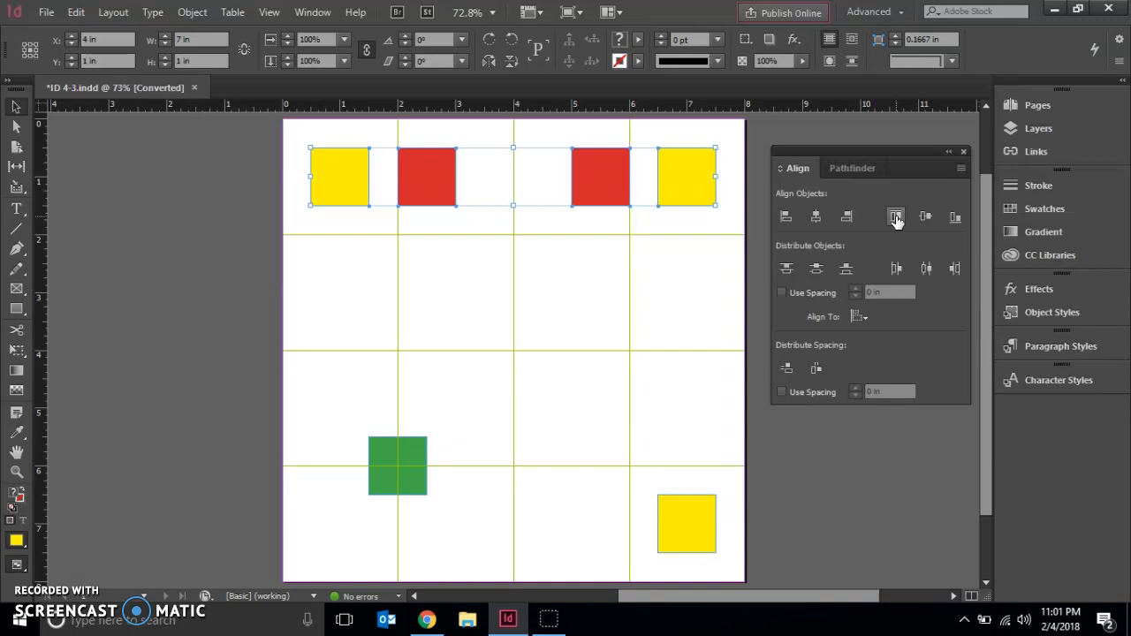
Distribute the four selected squares by their horizontal centers and deselect everything
left_click(927, 273)
left_click(927, 270)
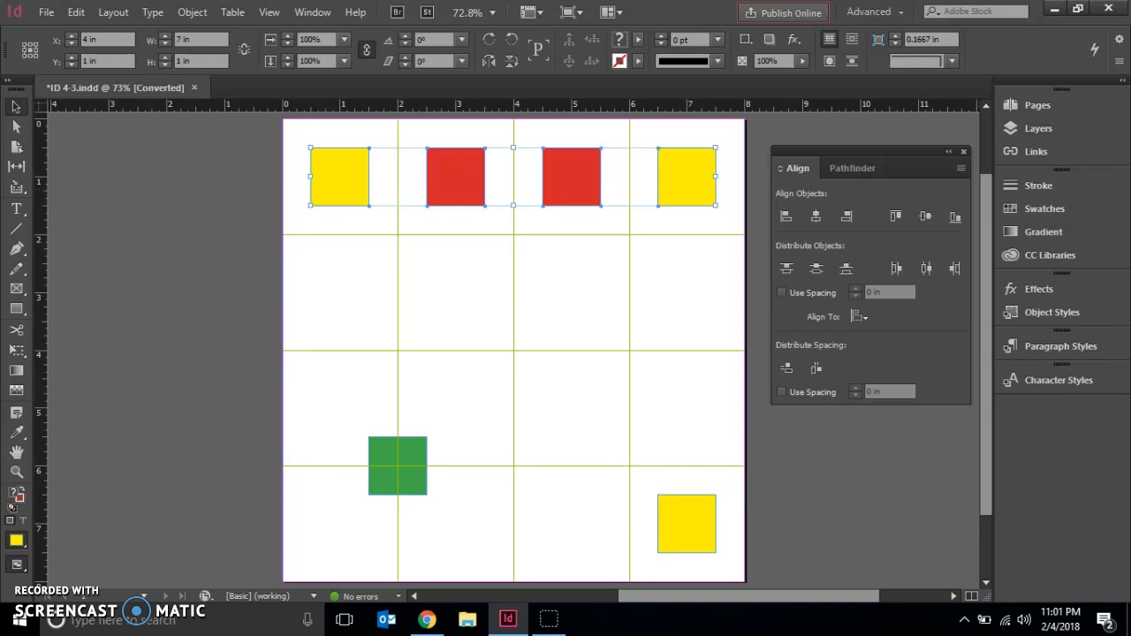
left_click(77, 13)
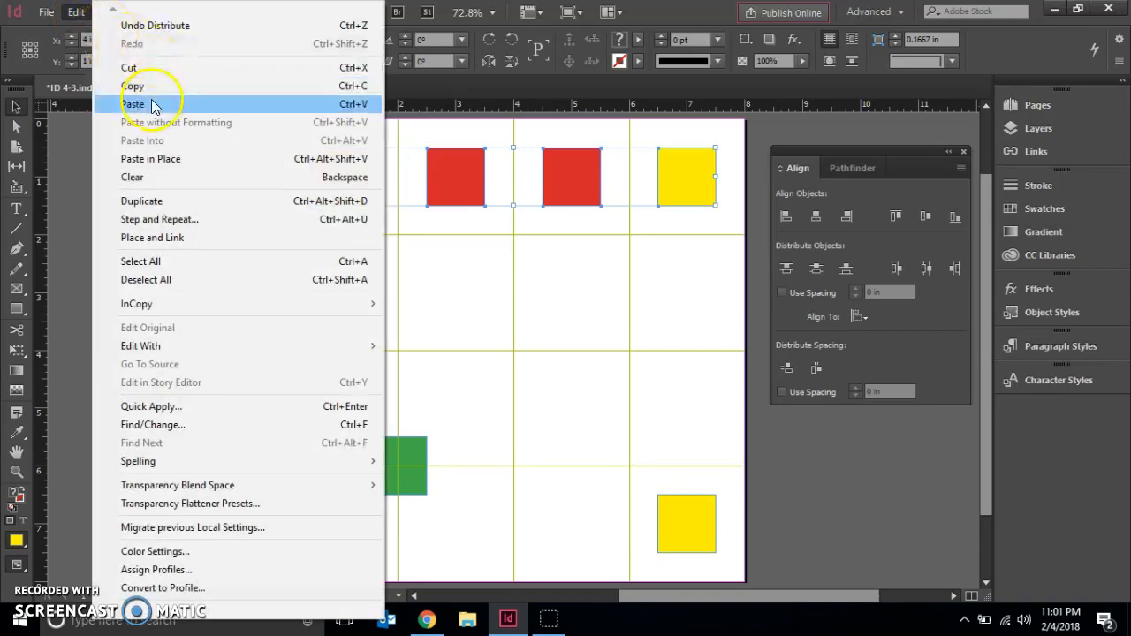
left_click(151, 279)
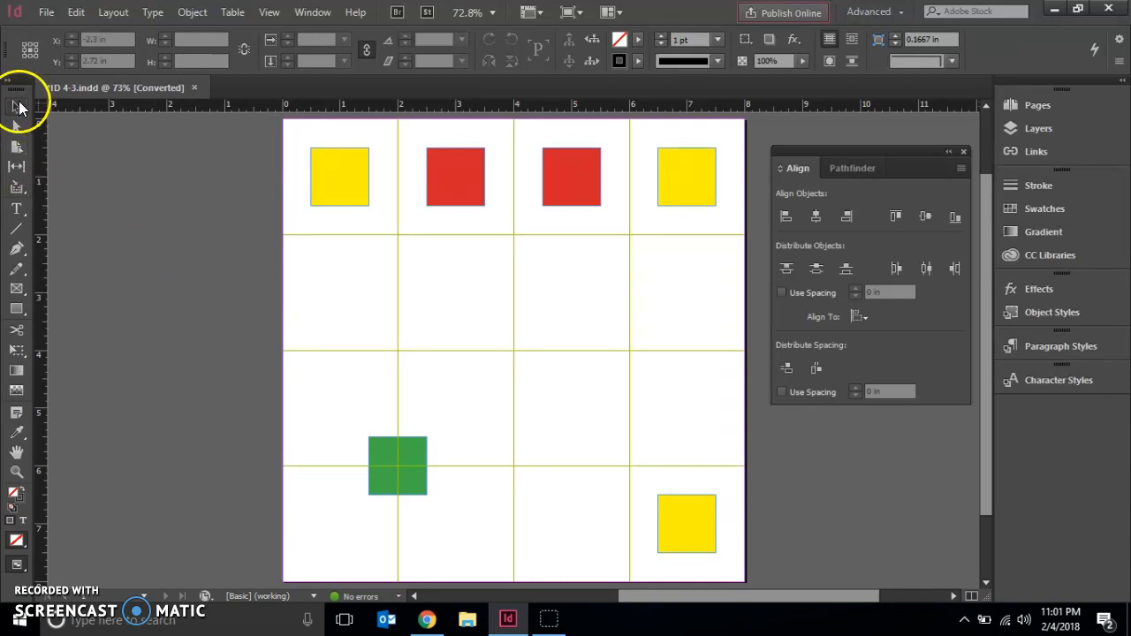
Distribute the top-left yellow, both red and bottom-right yellow squares by their vertical centers, and clear the selection
left_click(336, 186)
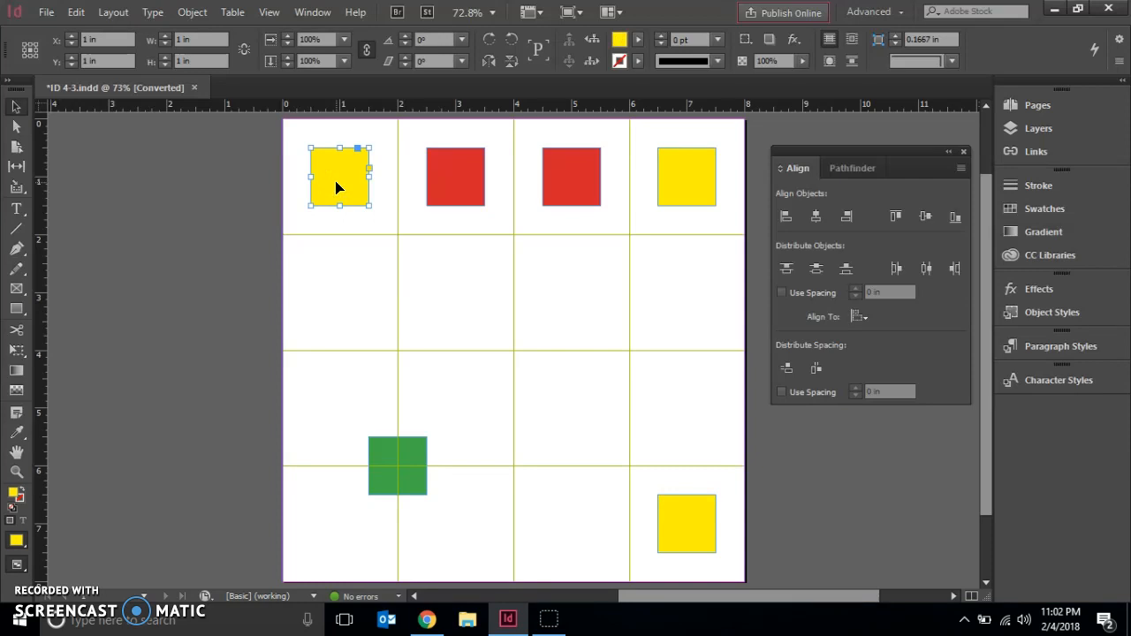
left_click(438, 176, "shift")
left_click(553, 178, "shift")
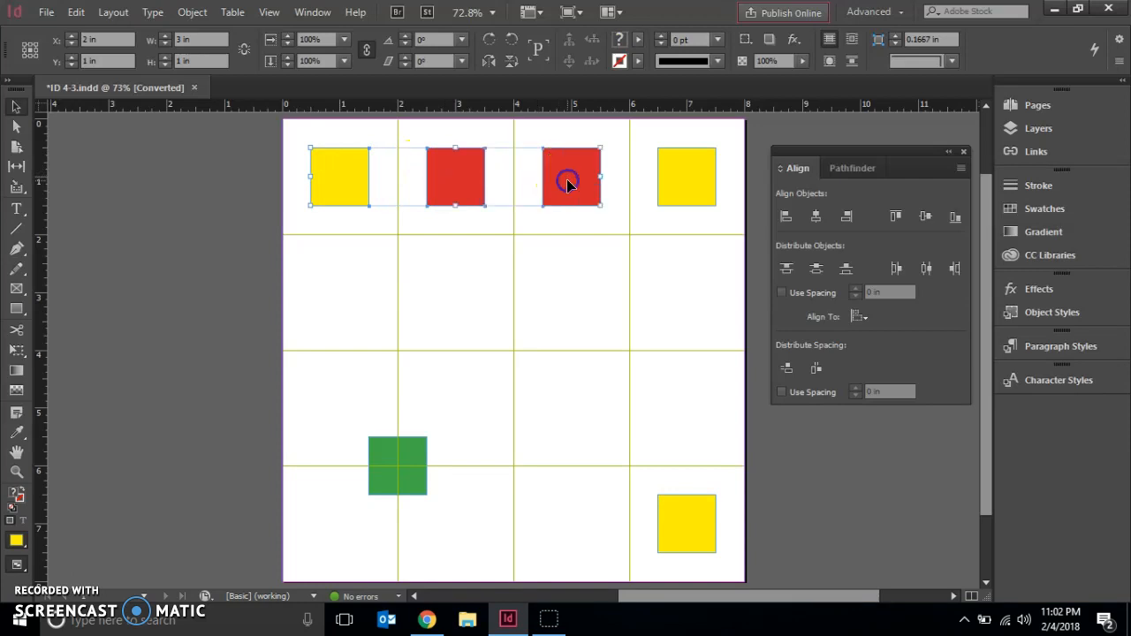
left_click(689, 523, "shift")
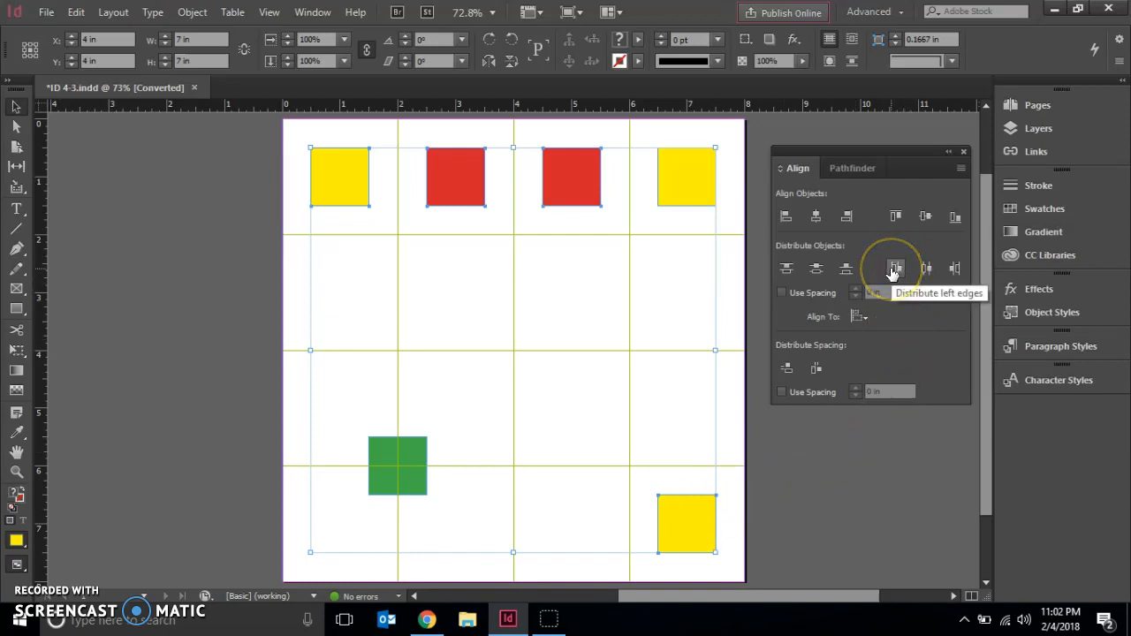
left_click(816, 270)
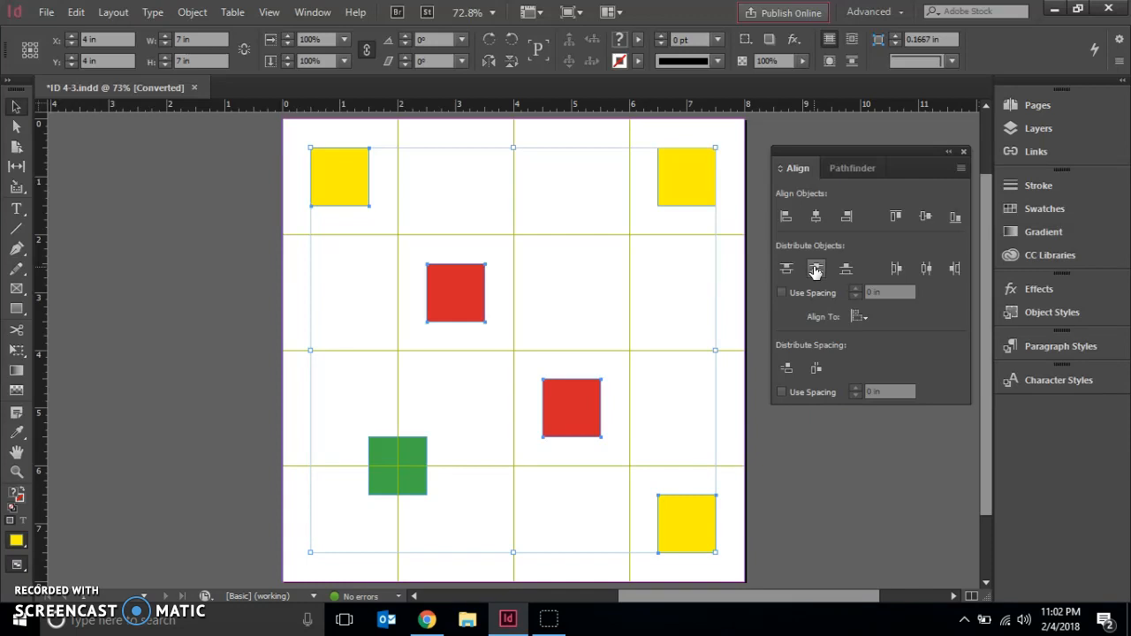
left_click(122, 223)
Align the green, both red and bottom-right yellow squares by right edges, and distribute them with the top-right yellow square by vertical centers
left_click(419, 473)
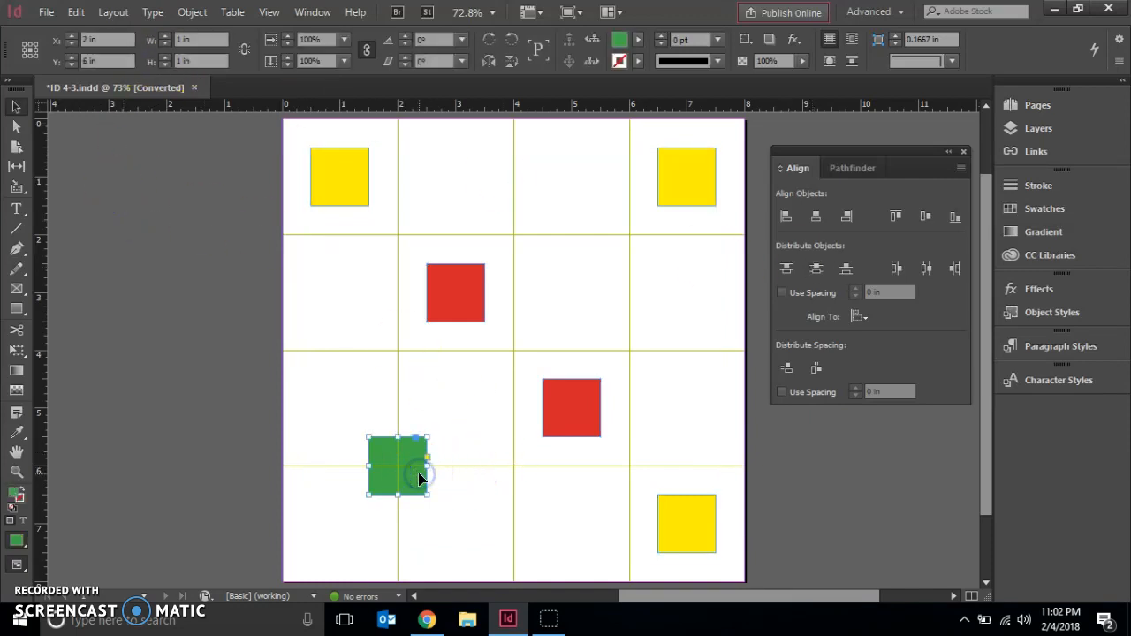
left_click(452, 320, "shift")
left_click(596, 425, "shift")
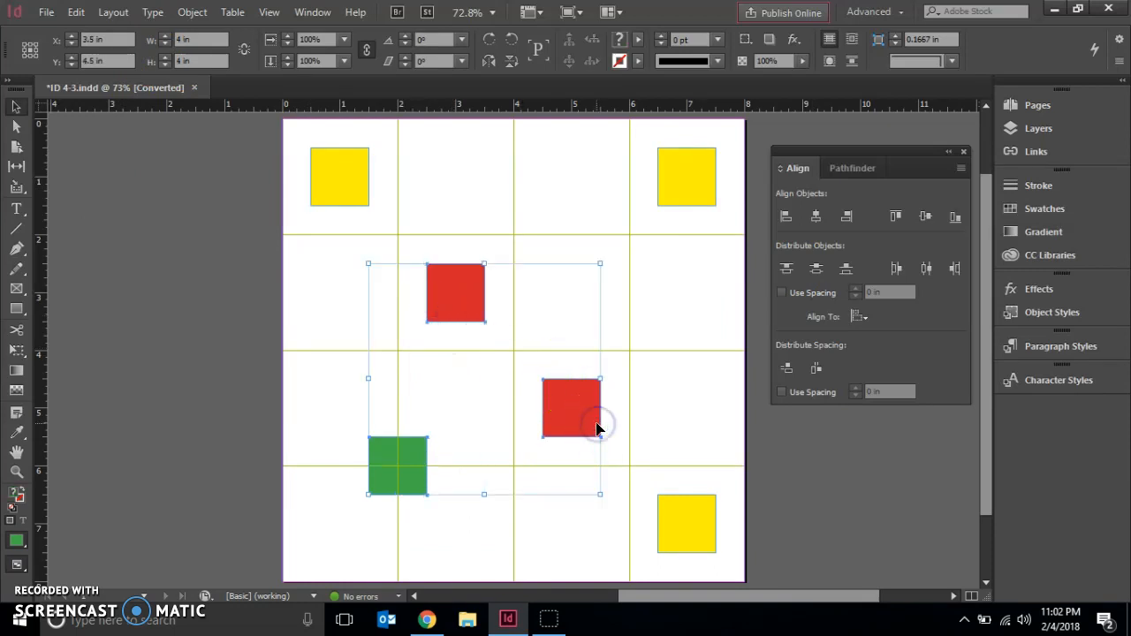
left_click(697, 528, "shift")
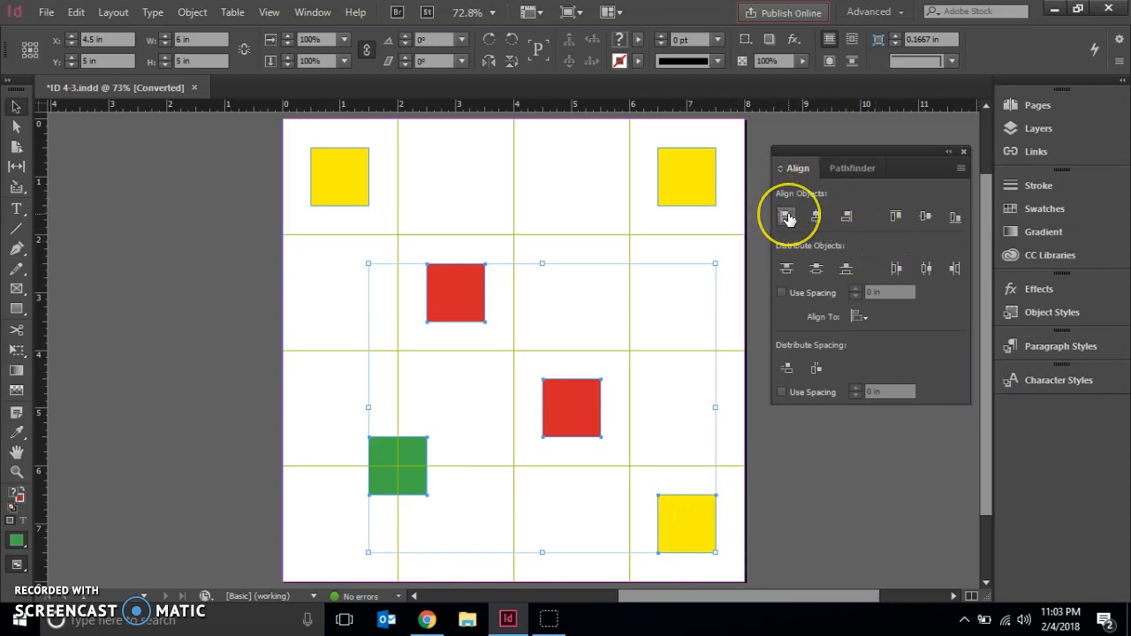
left_click(848, 217)
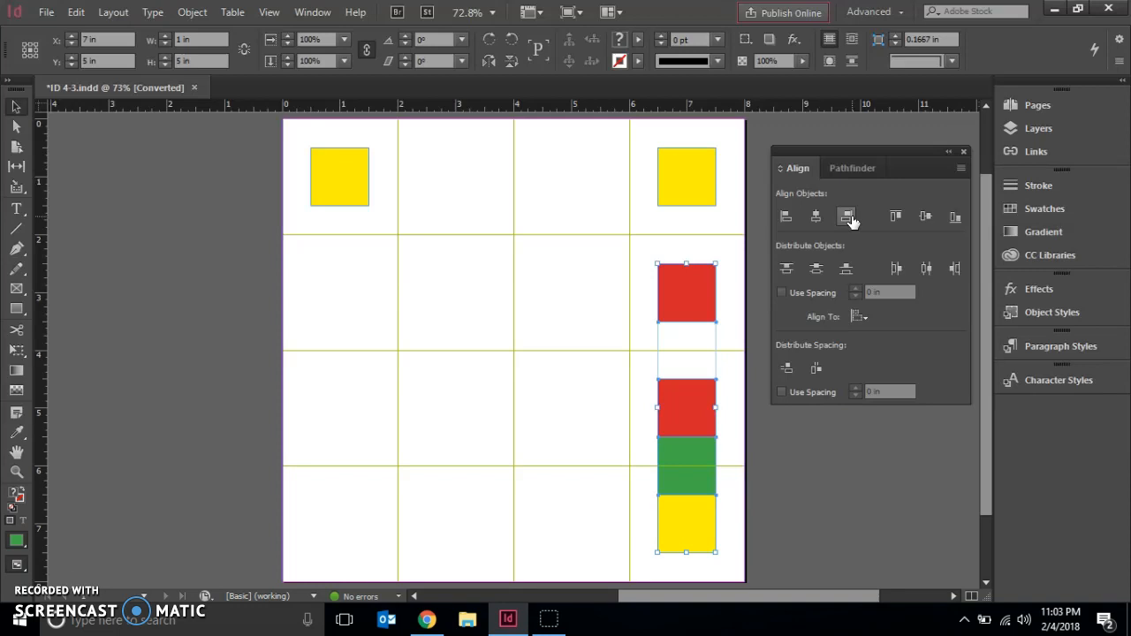
left_click(680, 176, "shift")
left_click(817, 275)
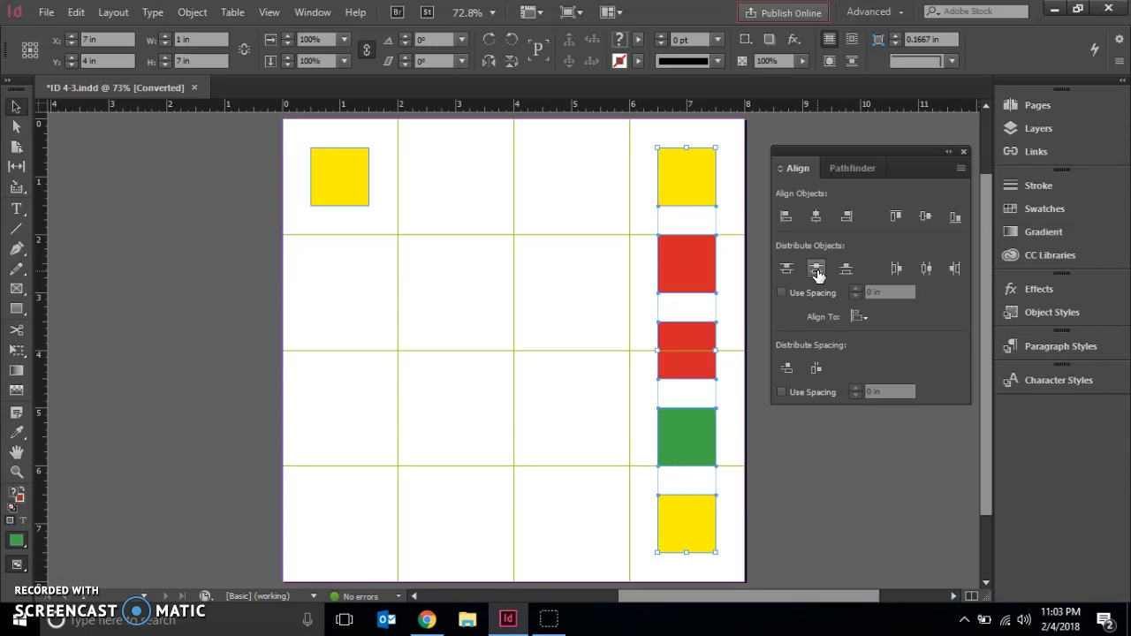
Save the document as a new InDesign file named "Lastname, Fisrtname - Distribution" in the Chapter 4 folder
left_click(45, 13)
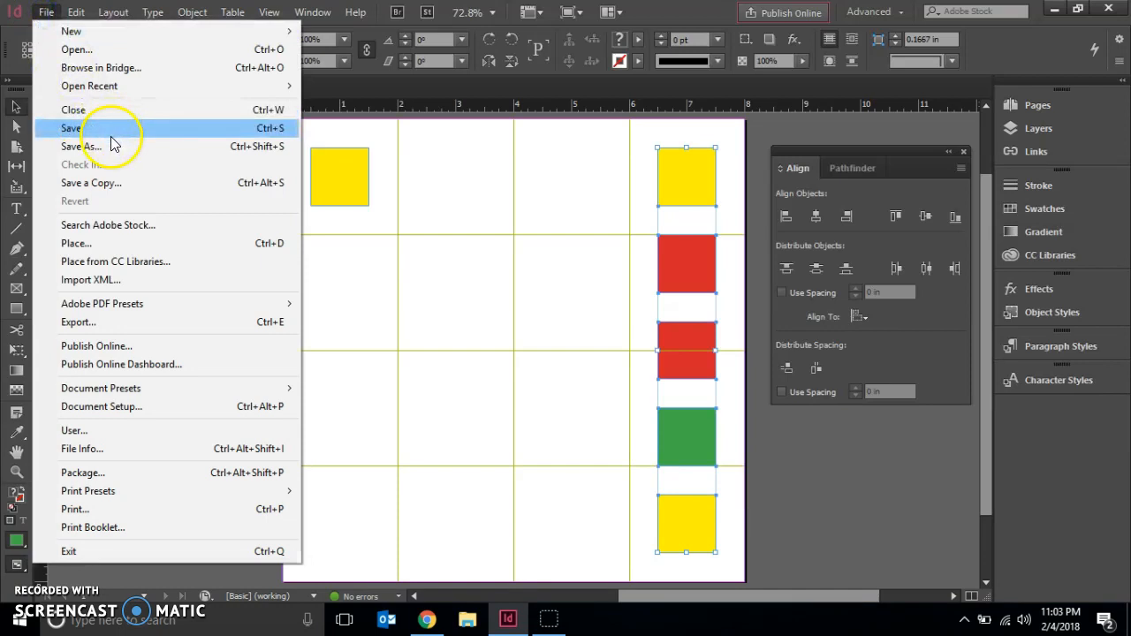
left_click(113, 147)
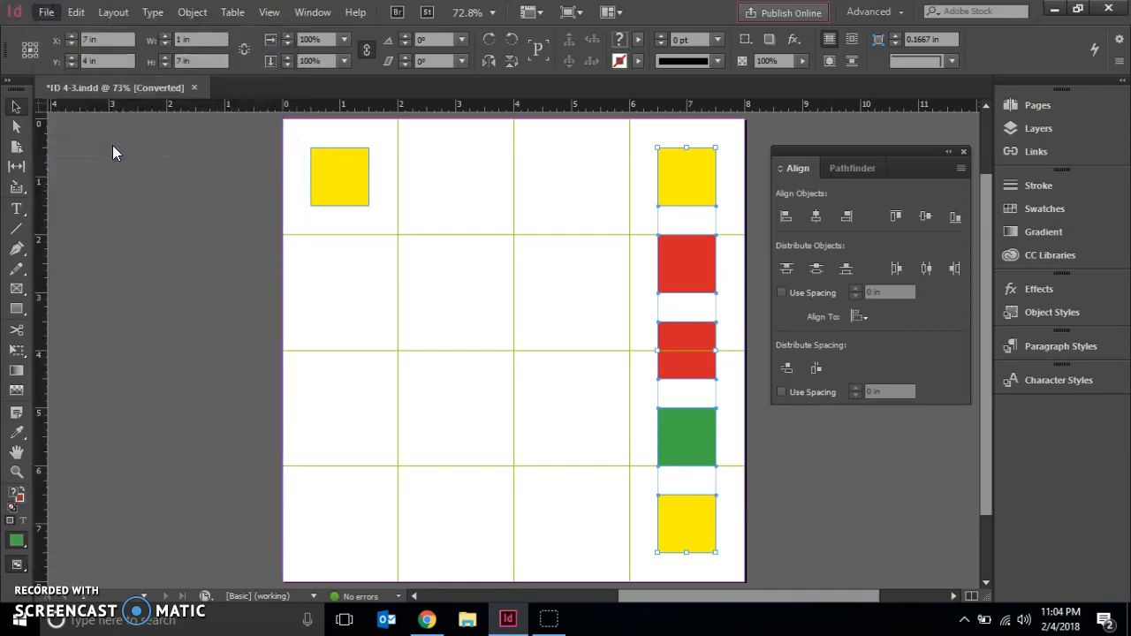
type("La")
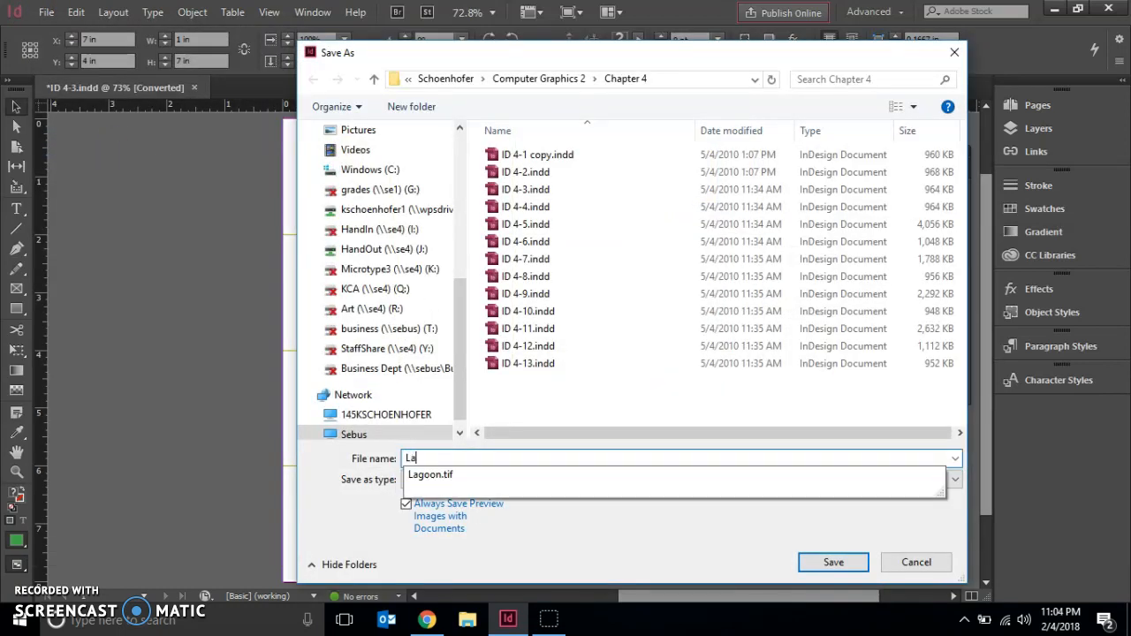
type("stn")
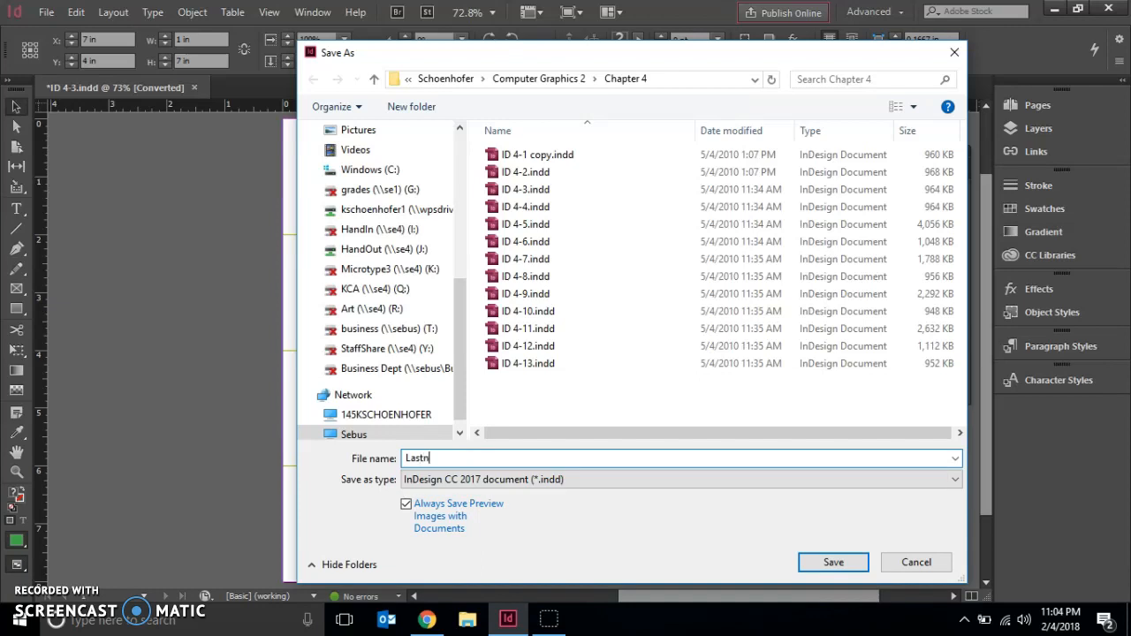
type("ame, Fisrtname - Distribution")
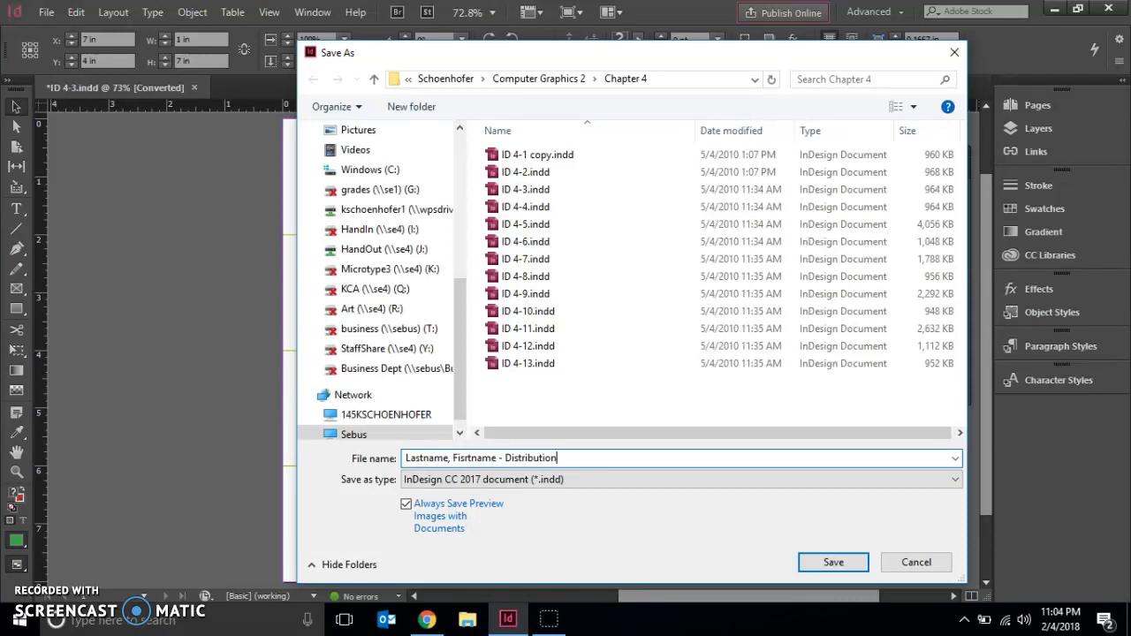